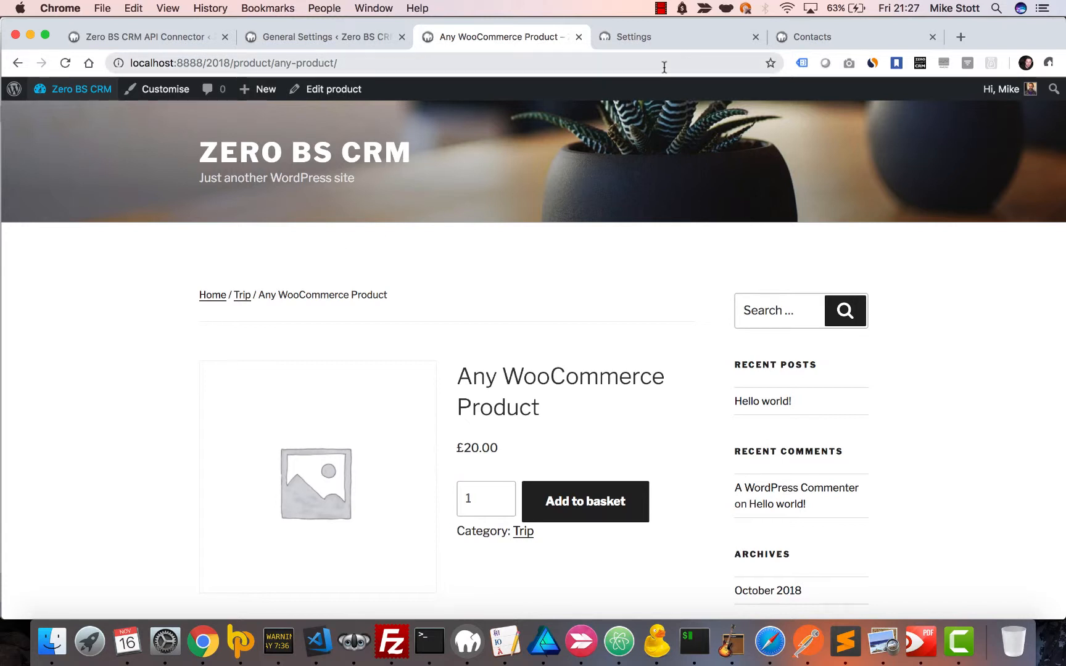
- Examine the CRM's API Settings page and the store site's API Connector and General Settings pages
{"action": "left_click", "coordinate": [690, 36]}
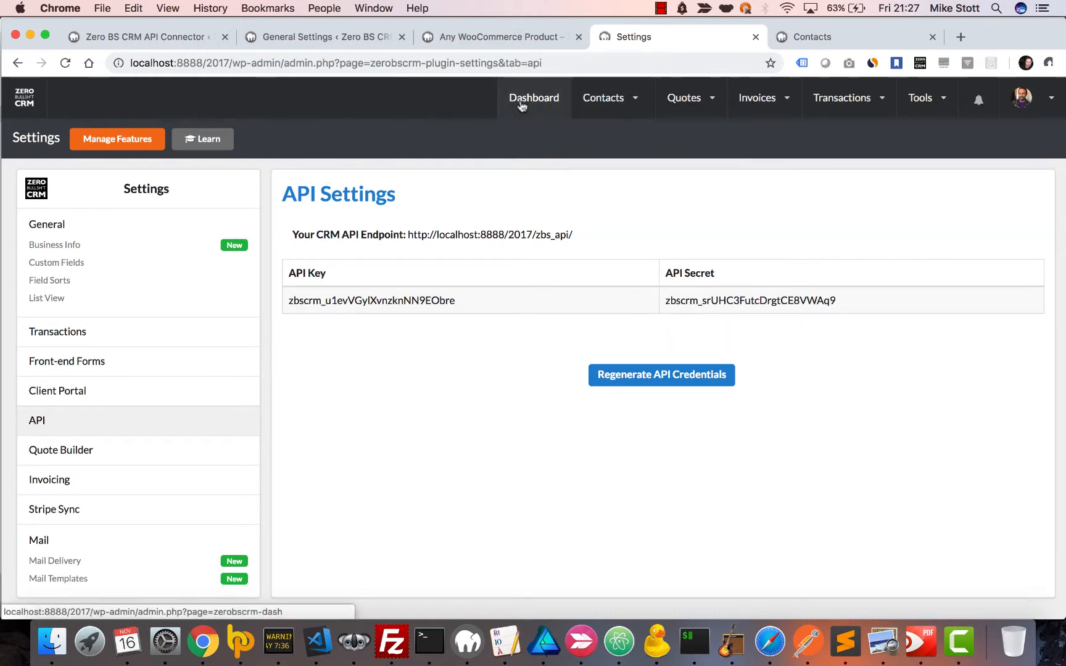
{"action": "mouse_move", "coordinate": [612, 104]}
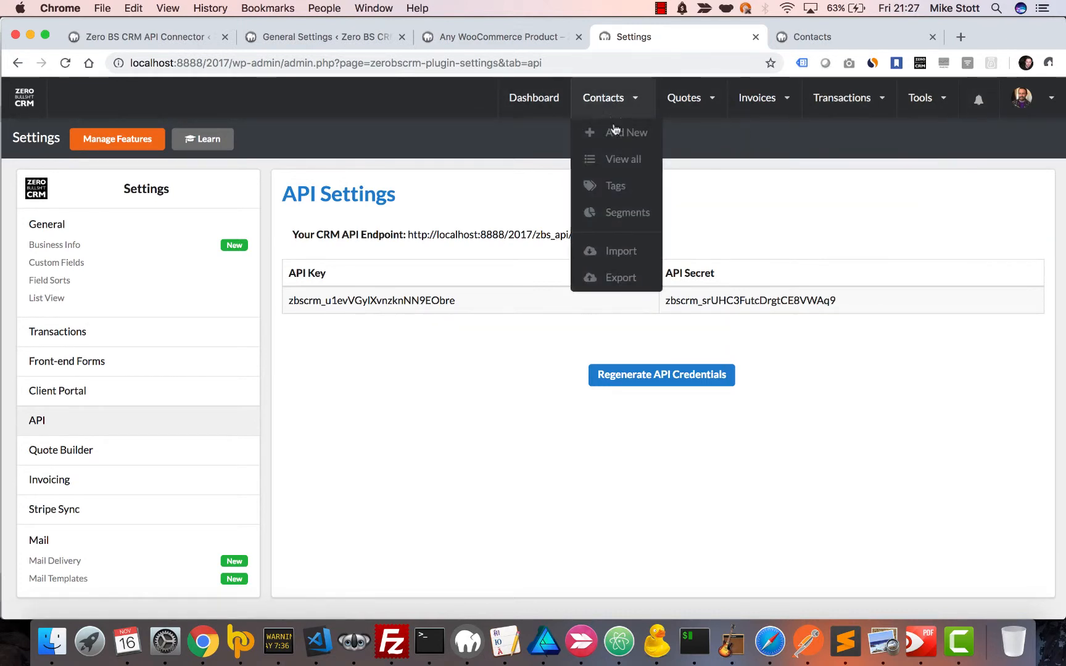
{"action": "mouse_move", "coordinate": [1034, 101]}
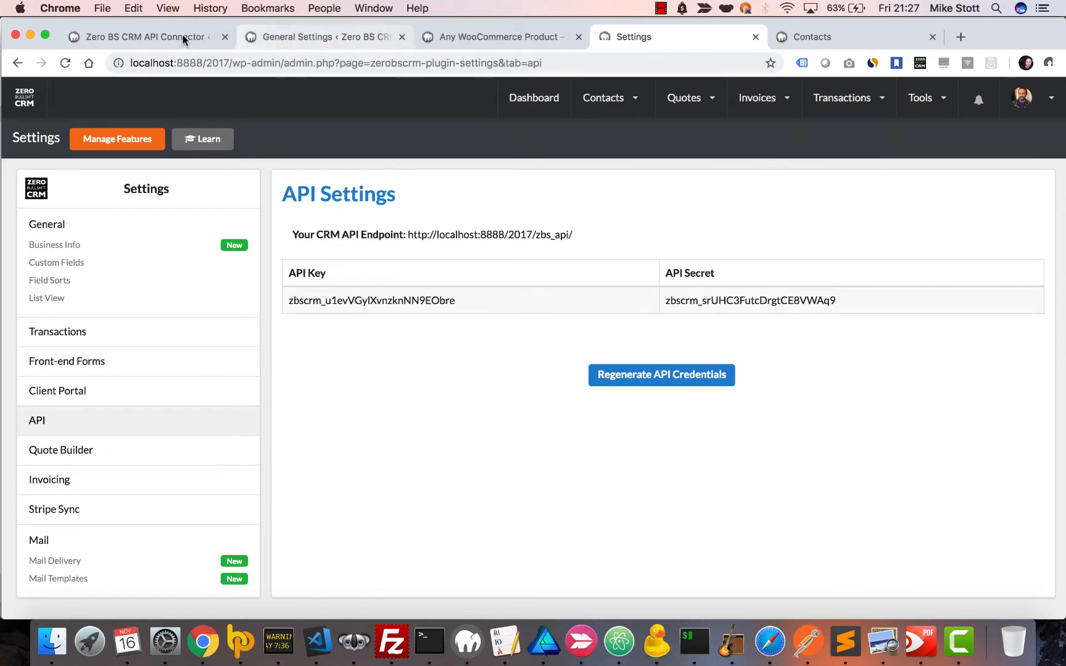
{"action": "left_click", "coordinate": [159, 38]}
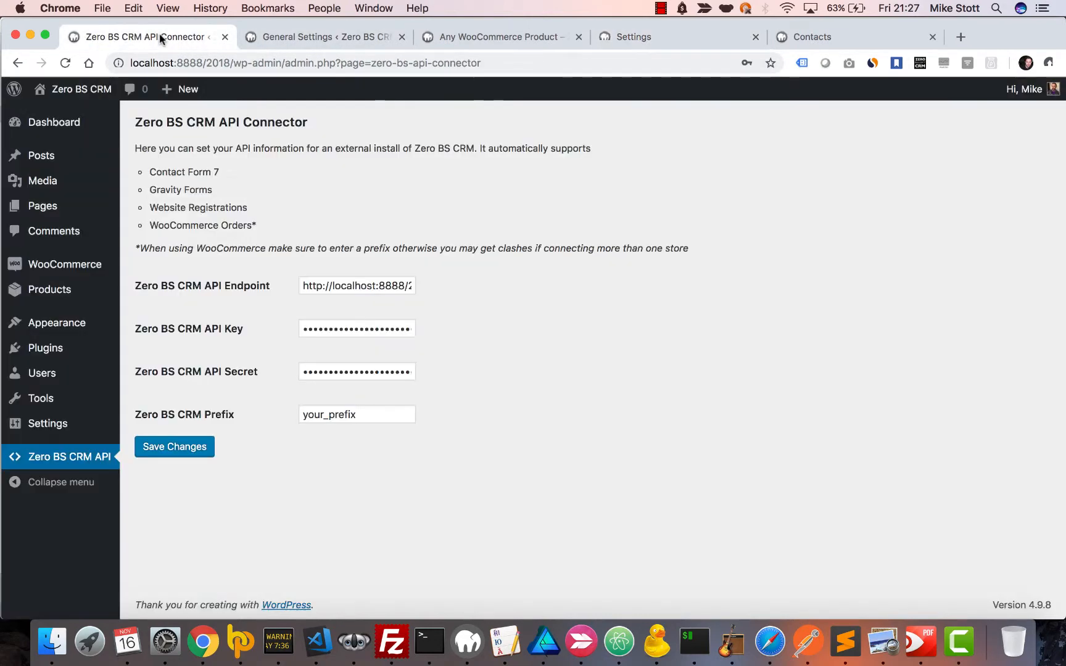
{"action": "left_click", "coordinate": [314, 38]}
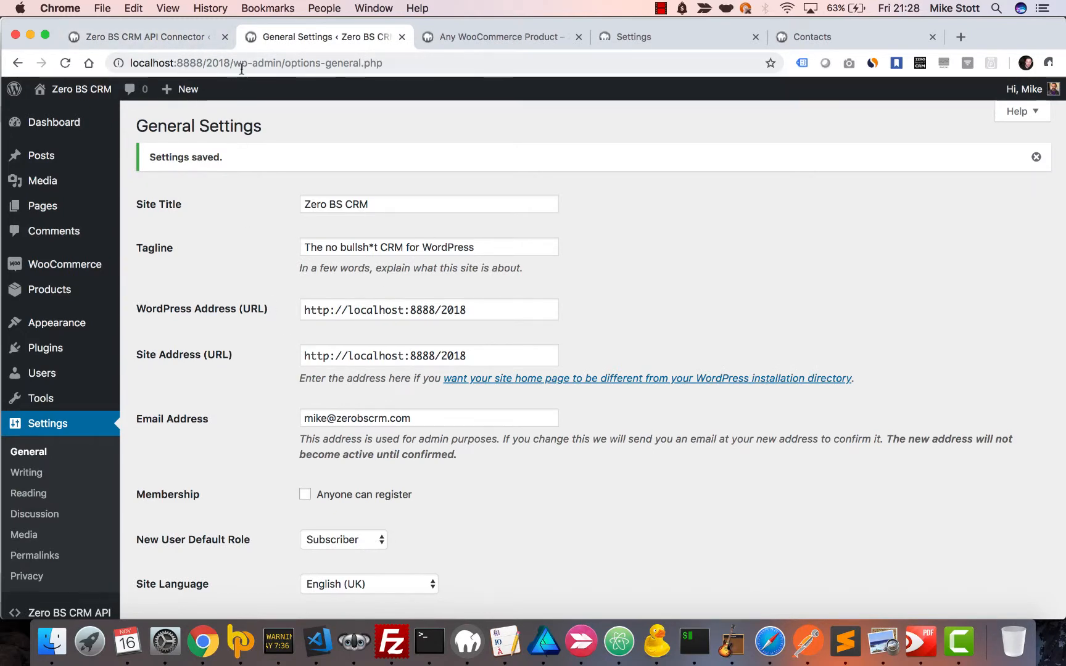
- Check the store site's installed plugins for WooCommerce and the API Connector extension, and open the Zero BS CRM API settings
{"action": "left_click", "coordinate": [182, 38]}
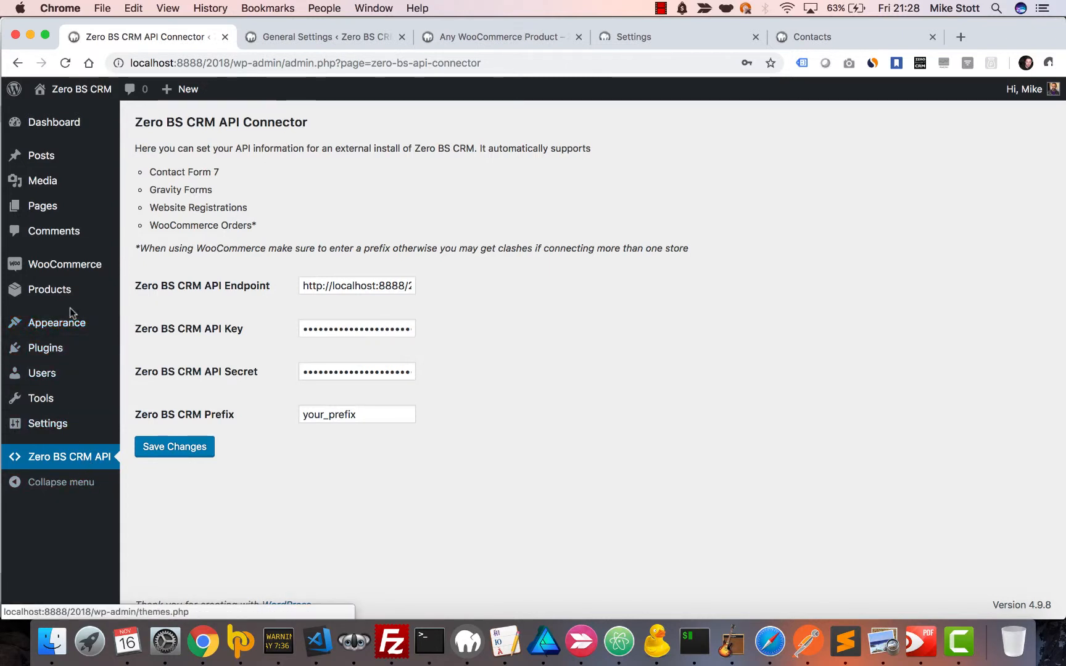
{"action": "left_click", "coordinate": [55, 353]}
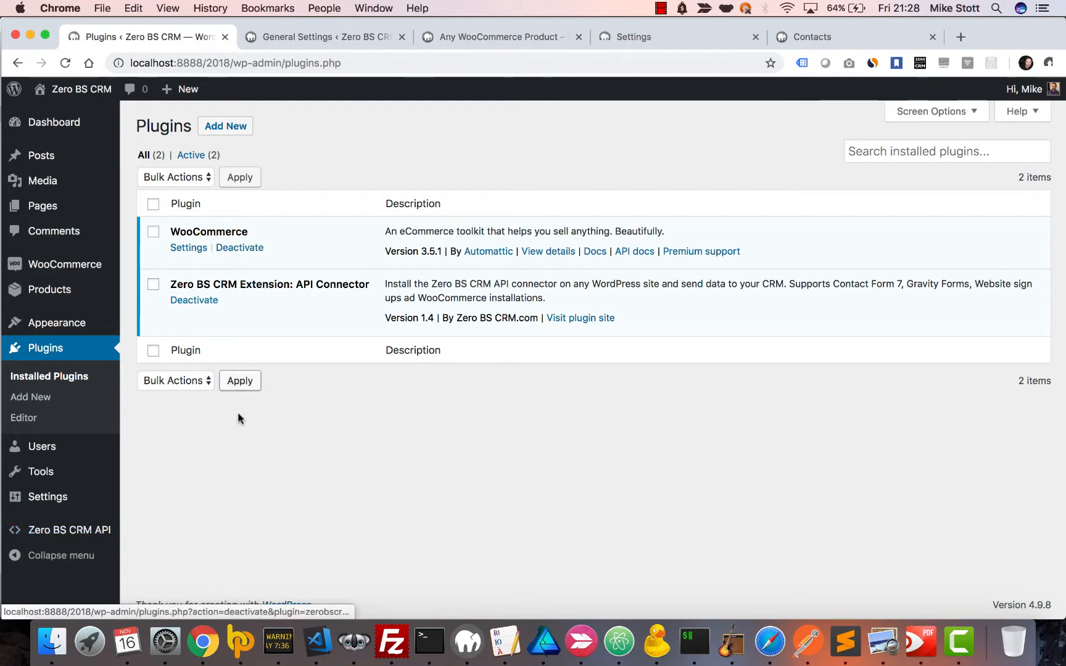
{"action": "left_click", "coordinate": [49, 532]}
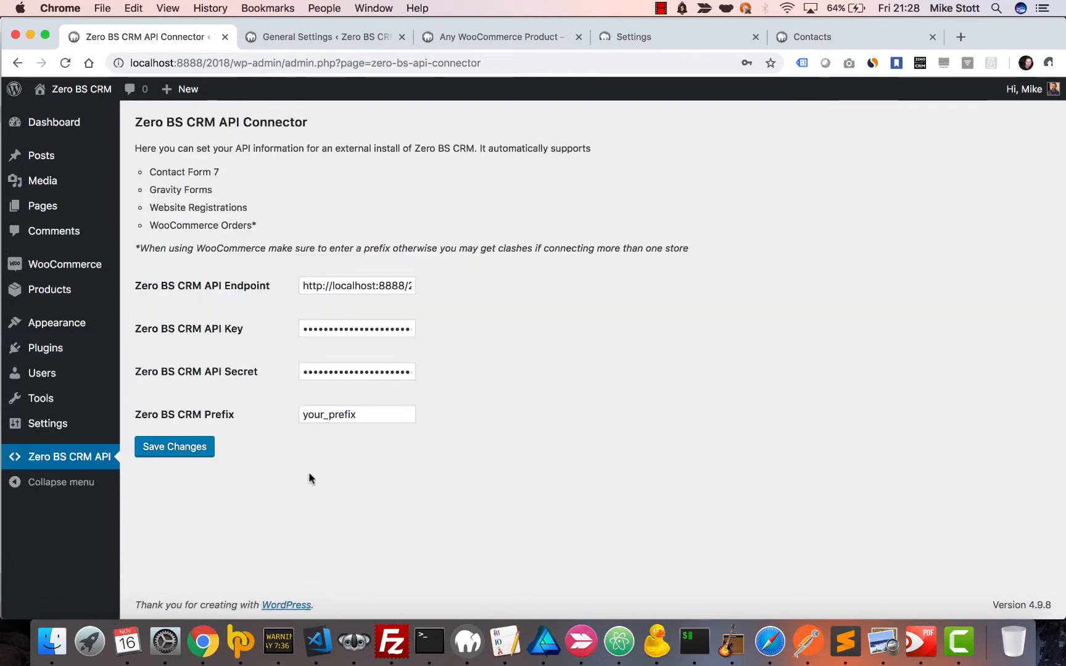
- Compare the connector's Zero BS CRM API Endpoint with the endpoint in the CRM's API Settings and the store site's own address
{"action": "left_click_drag", "start_coordinate": [348, 286], "coordinate": [440, 288]}
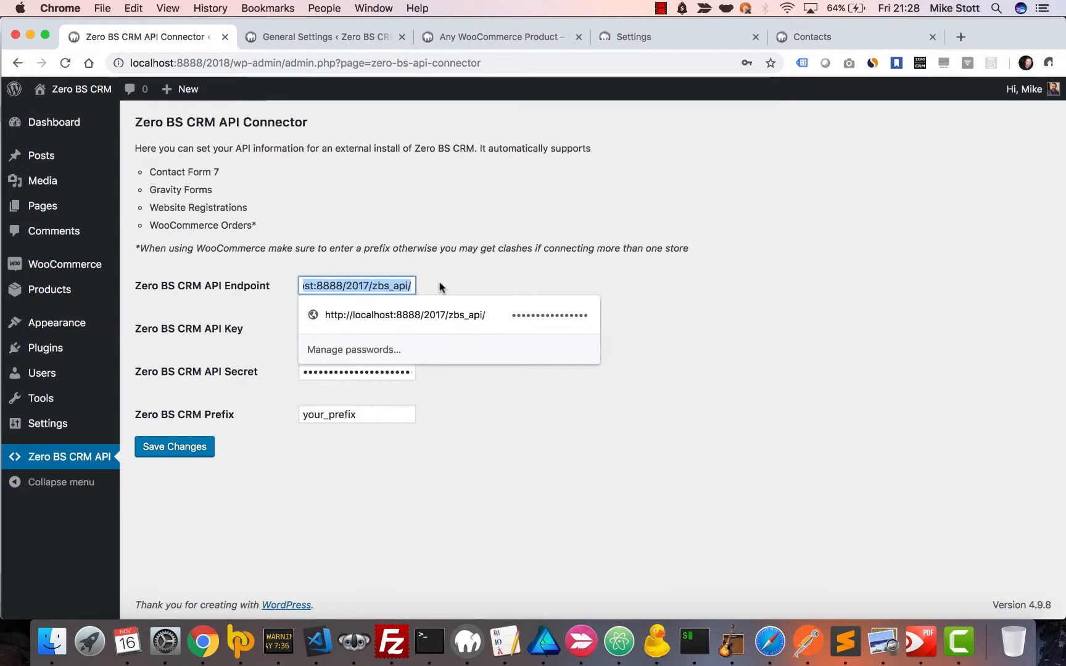
{"action": "left_click", "coordinate": [470, 268]}
{"action": "left_click_drag", "start_coordinate": [301, 286], "coordinate": [436, 290]}
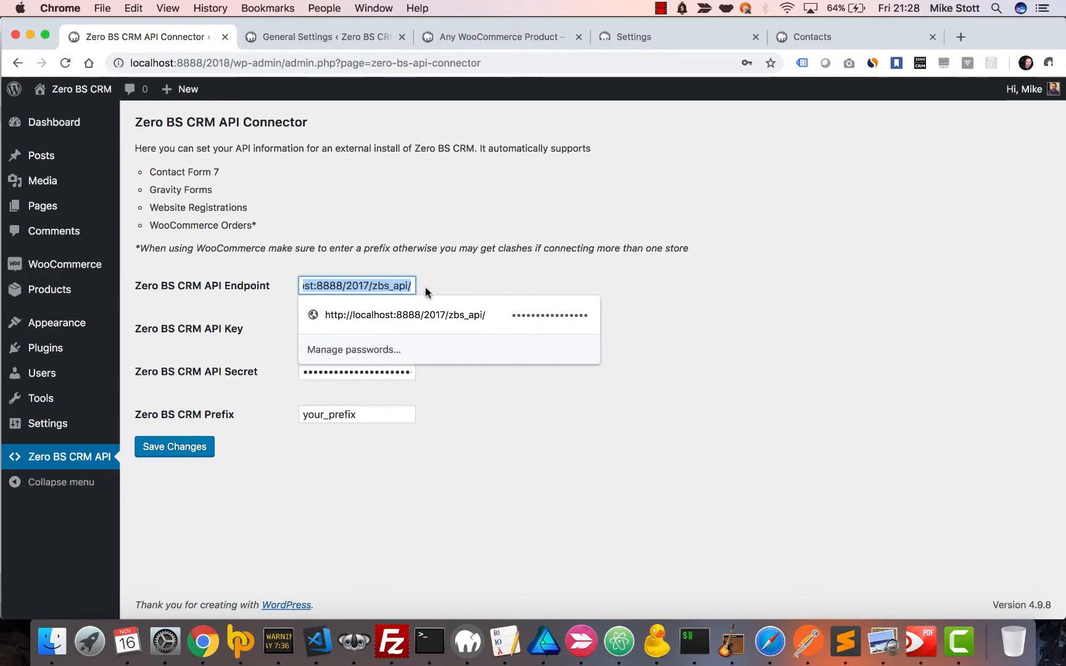
{"action": "left_click", "coordinate": [469, 286]}
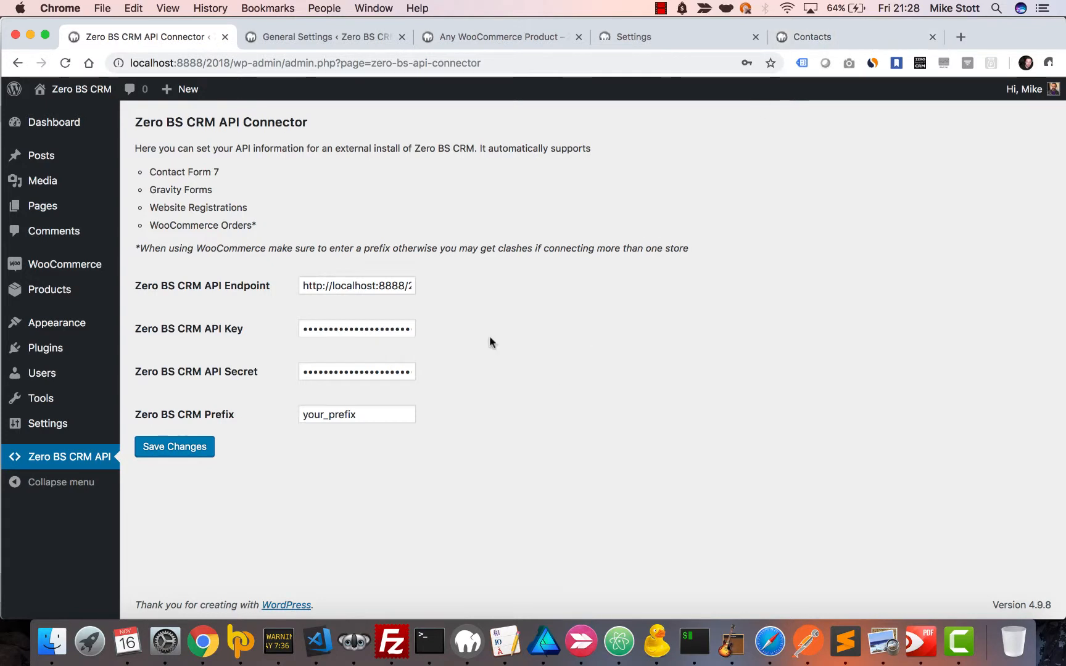
{"action": "left_click_drag", "start_coordinate": [333, 285], "coordinate": [459, 288]}
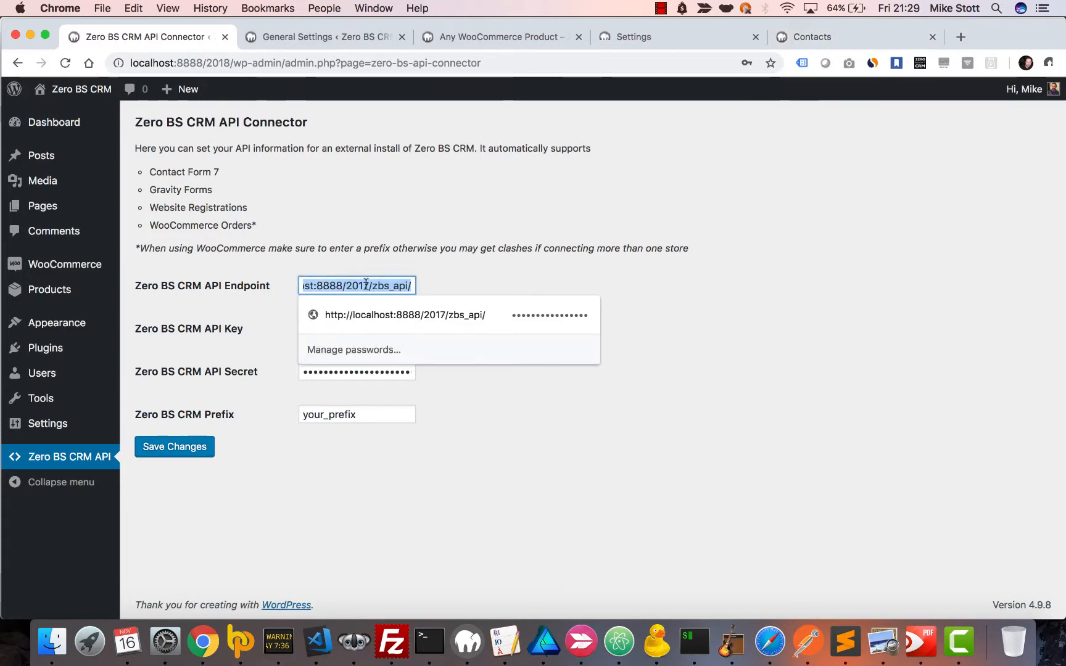
{"action": "left_click", "coordinate": [479, 271]}
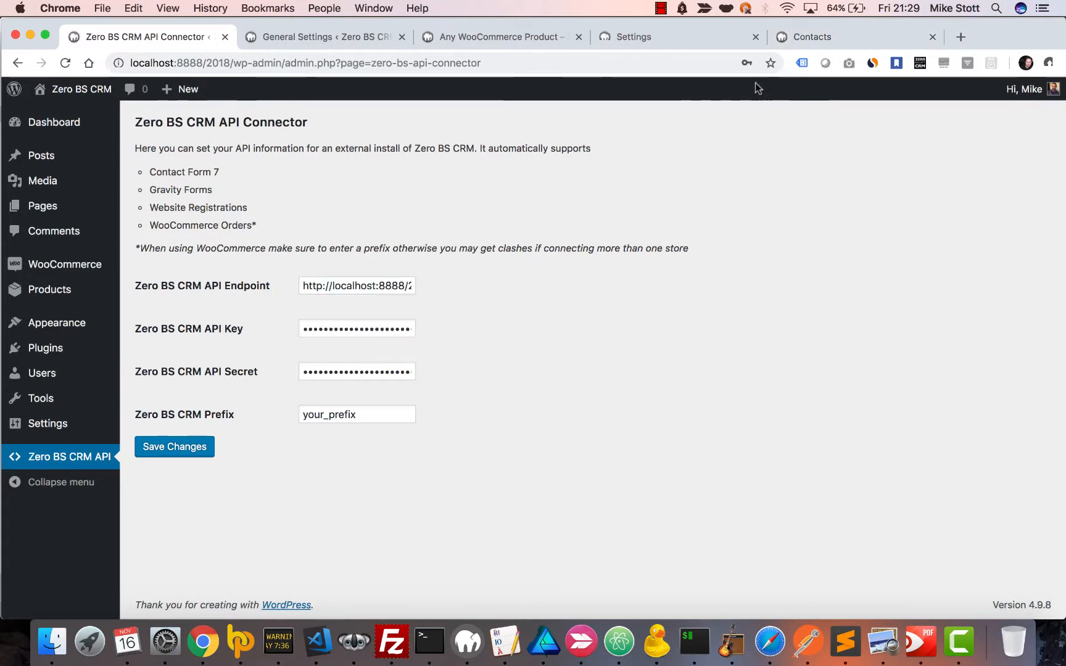
{"action": "left_click", "coordinate": [646, 36]}
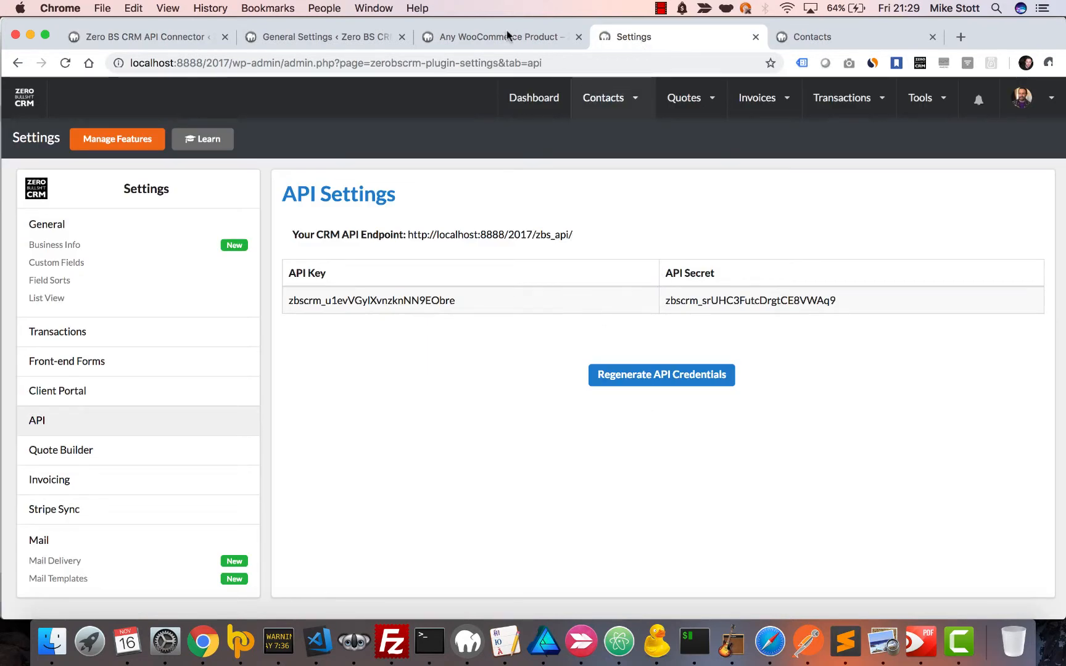
{"action": "left_click", "coordinate": [318, 38]}
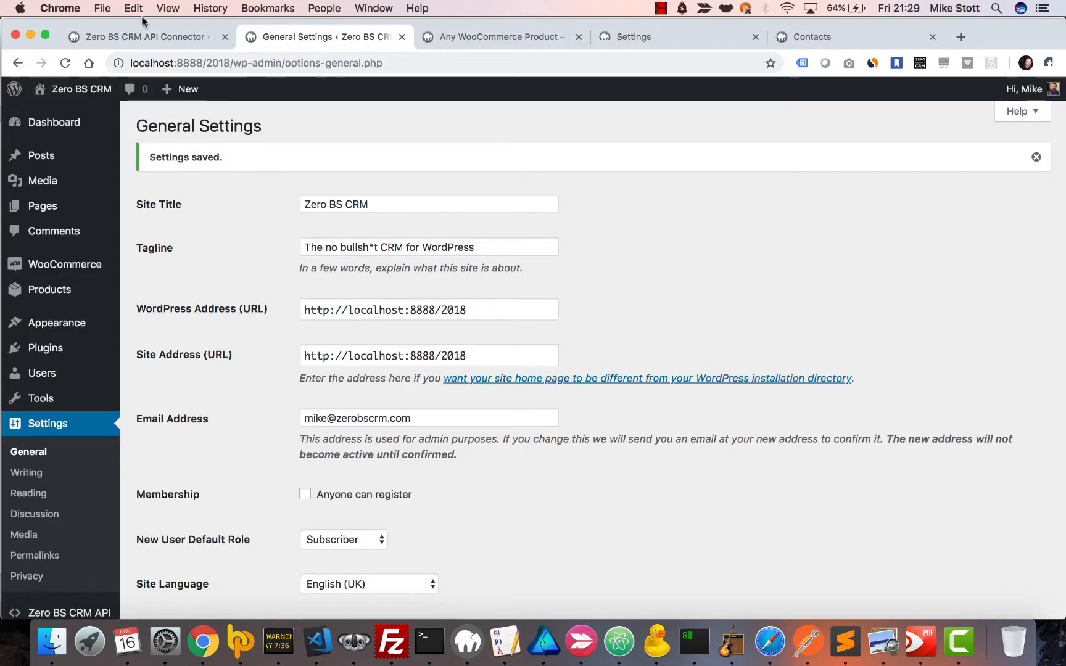
{"action": "left_click", "coordinate": [140, 38]}
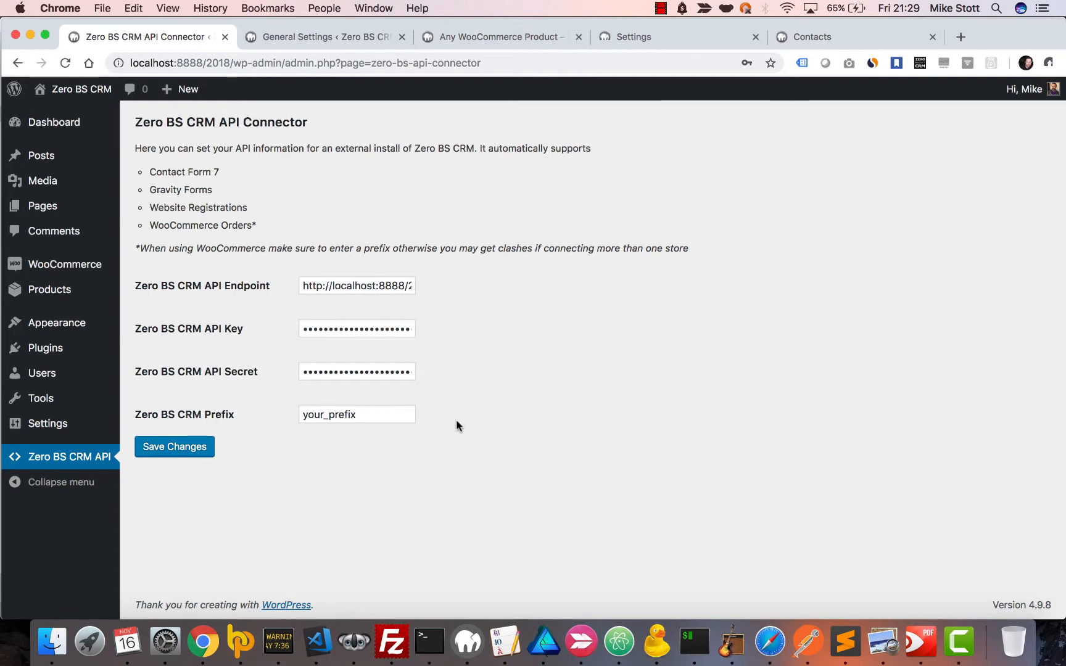
- Set the Zero BS CRM Prefix to your_prefix_ and save the API connector settings
{"action": "left_click", "coordinate": [371, 415]}
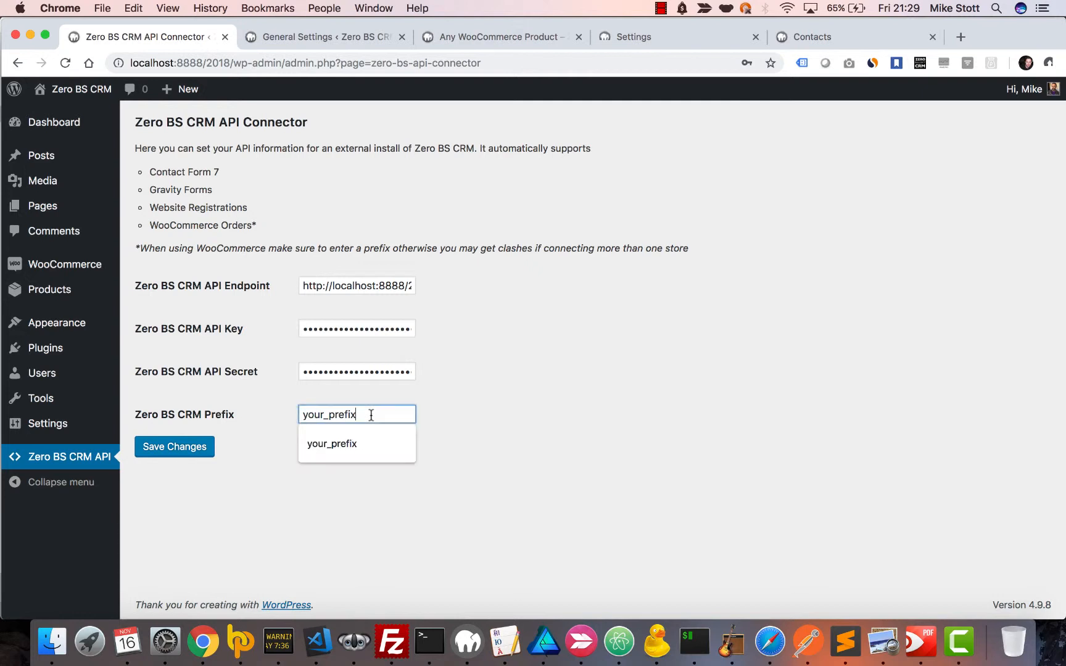
{"action": "type", "text": "_"}
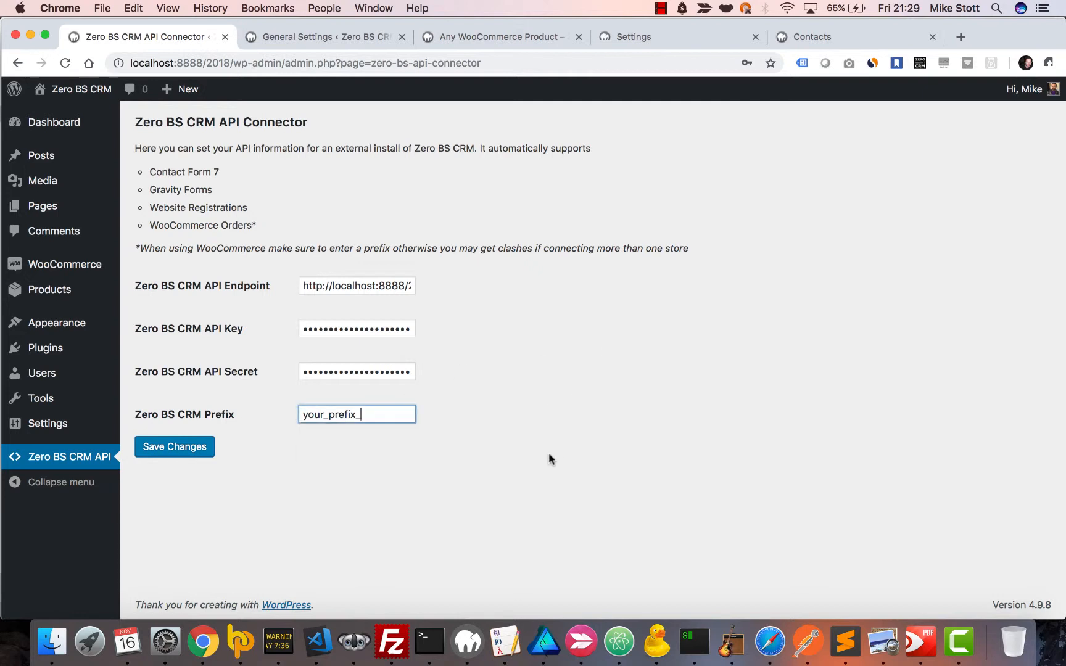
{"action": "left_click", "coordinate": [349, 435]}
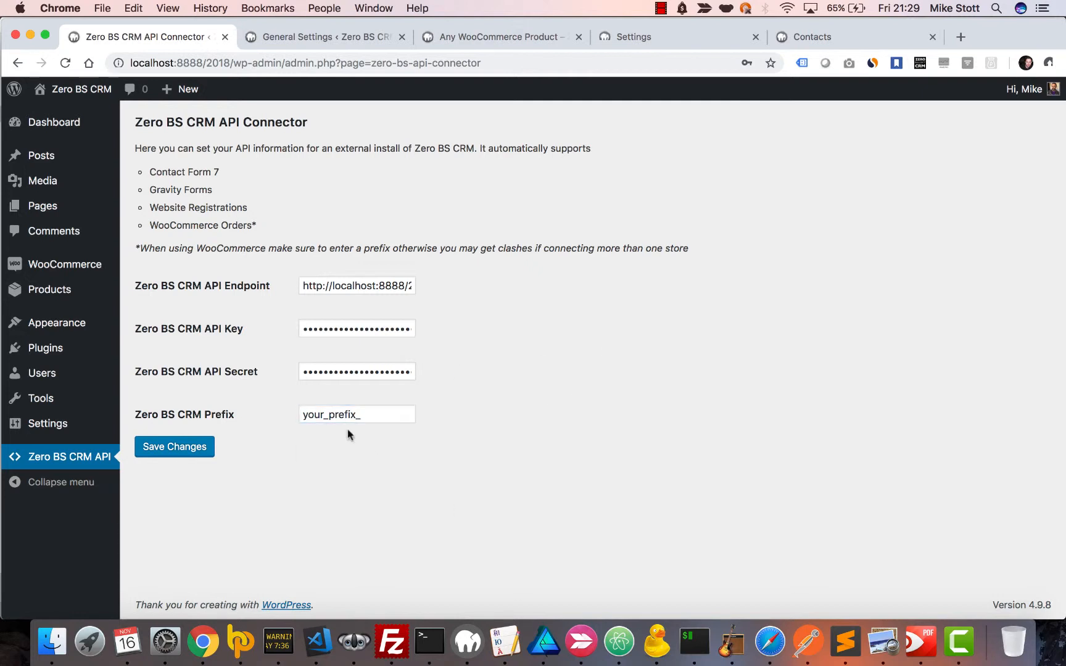
{"action": "left_click", "coordinate": [183, 449]}
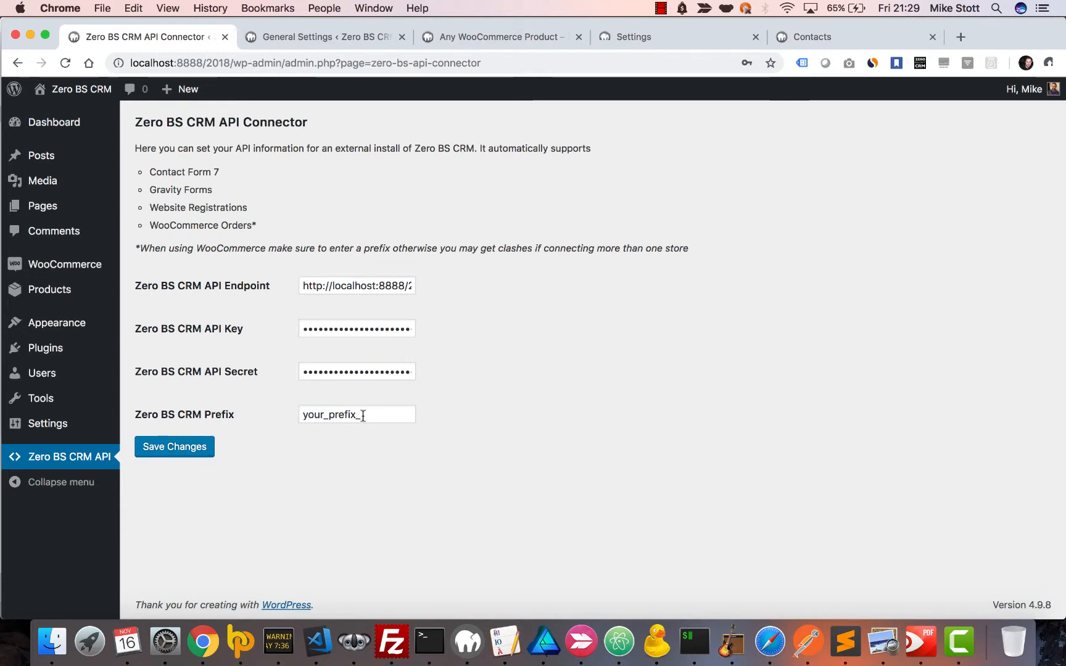
{"action": "left_click", "coordinate": [175, 449]}
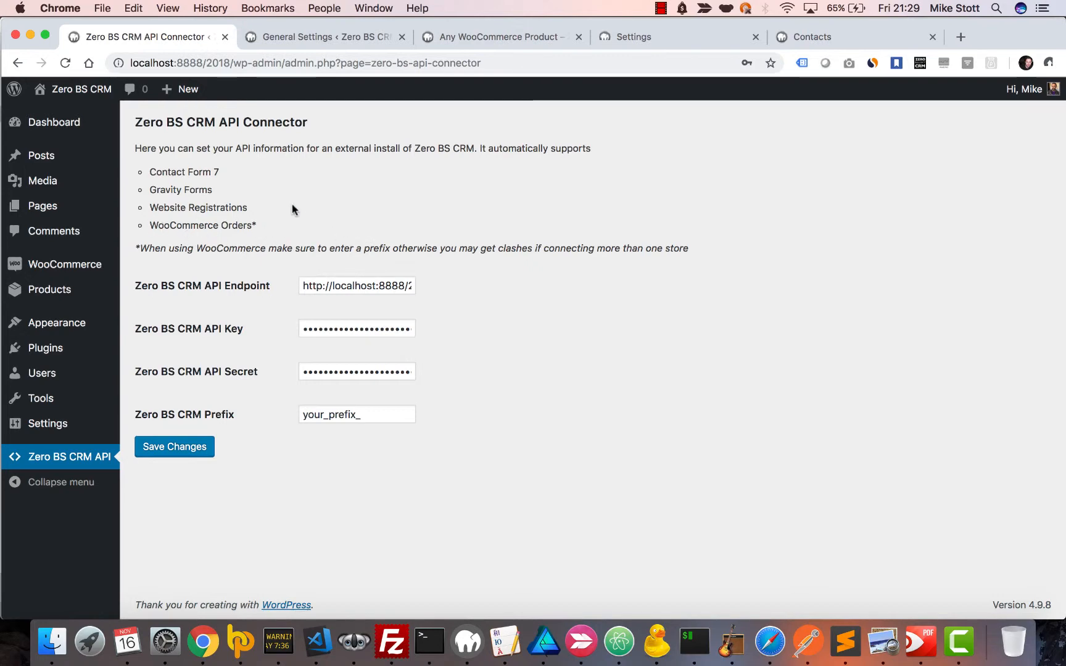
- Add one unit of "Any WooCommerce Product" to the basket from its store page
{"action": "left_click", "coordinate": [474, 40]}
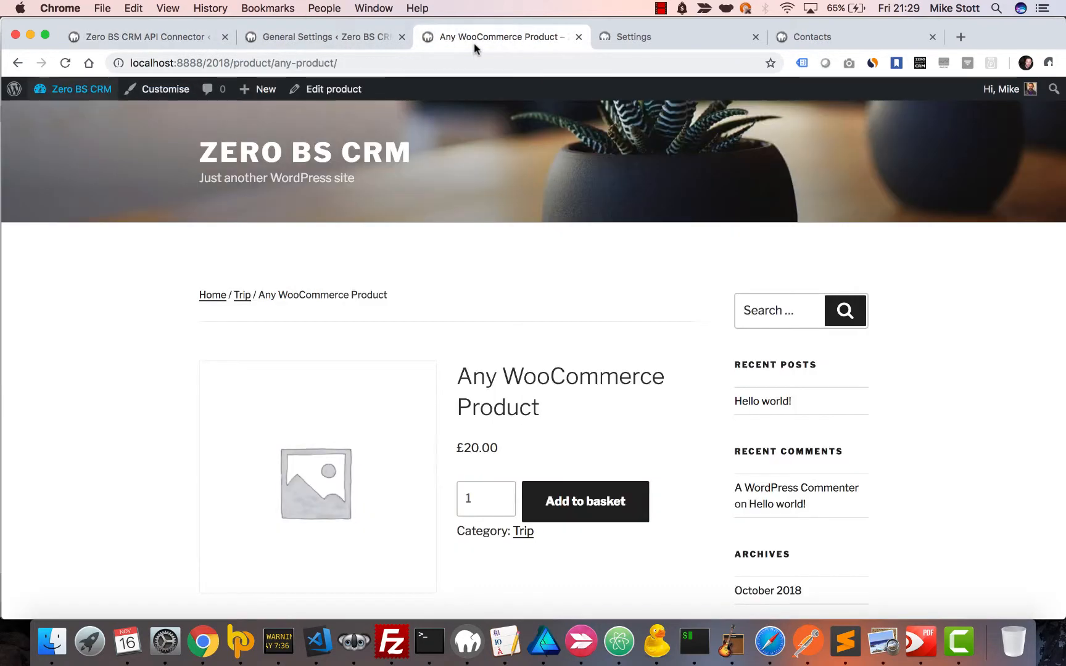
{"action": "scroll", "coordinate": [480, 332], "scroll_direction": "down", "scroll_amount": 3}
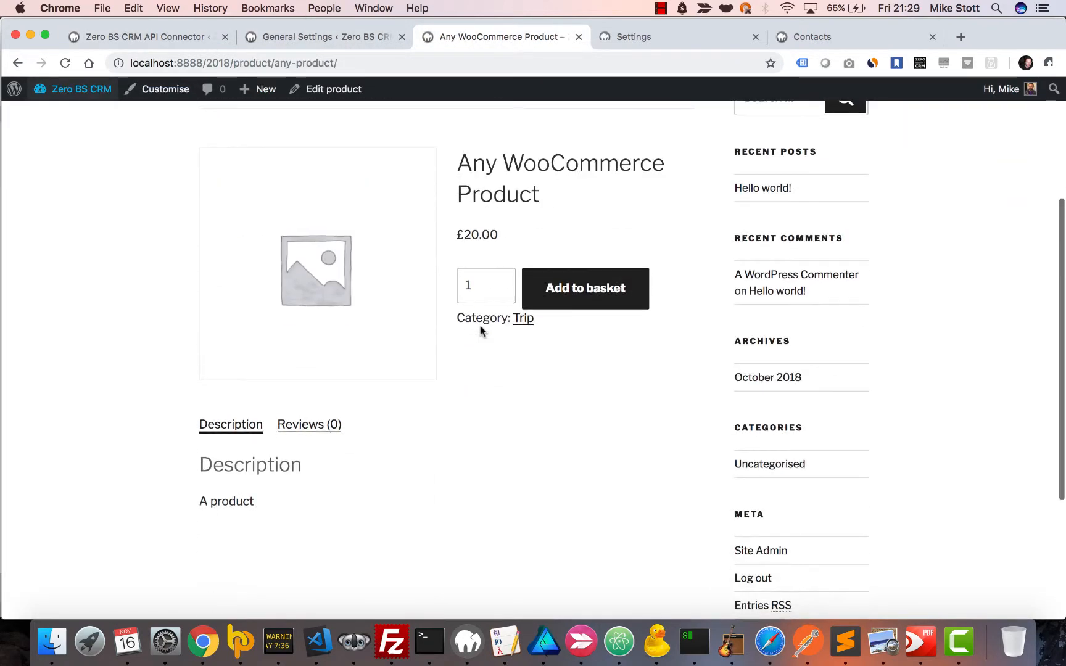
{"action": "left_click", "coordinate": [596, 299]}
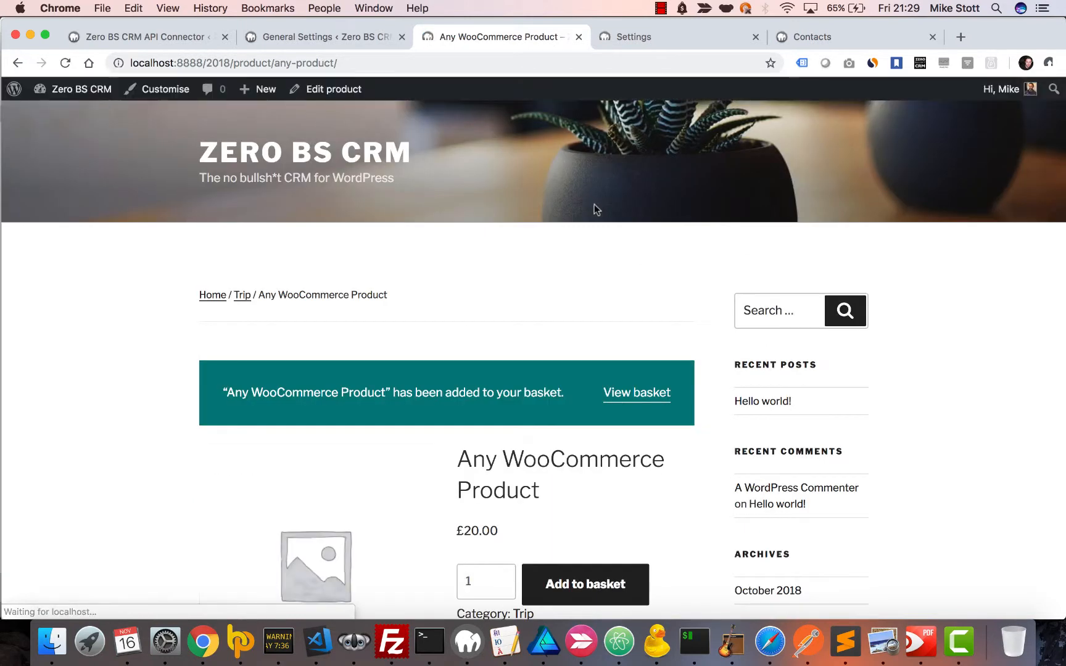
- View the basket containing the added product and proceed to the checkout
{"action": "scroll", "coordinate": [509, 302], "scroll_direction": "down", "scroll_amount": 3}
{"action": "scroll", "coordinate": [486, 447], "scroll_direction": "up", "scroll_amount": 3}
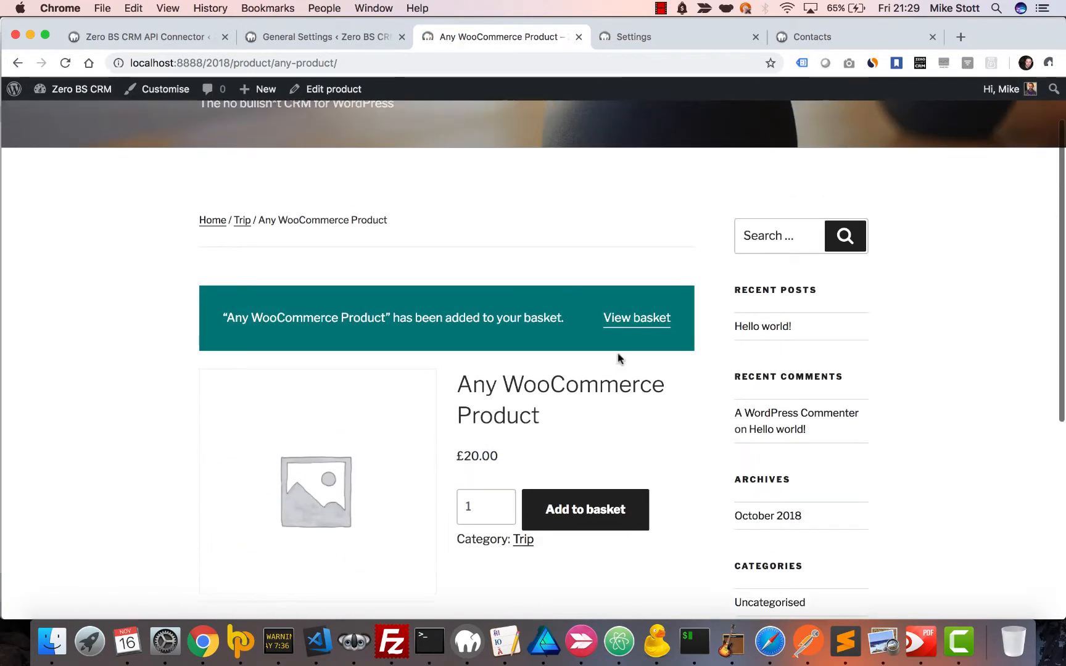
{"action": "left_click", "coordinate": [655, 324]}
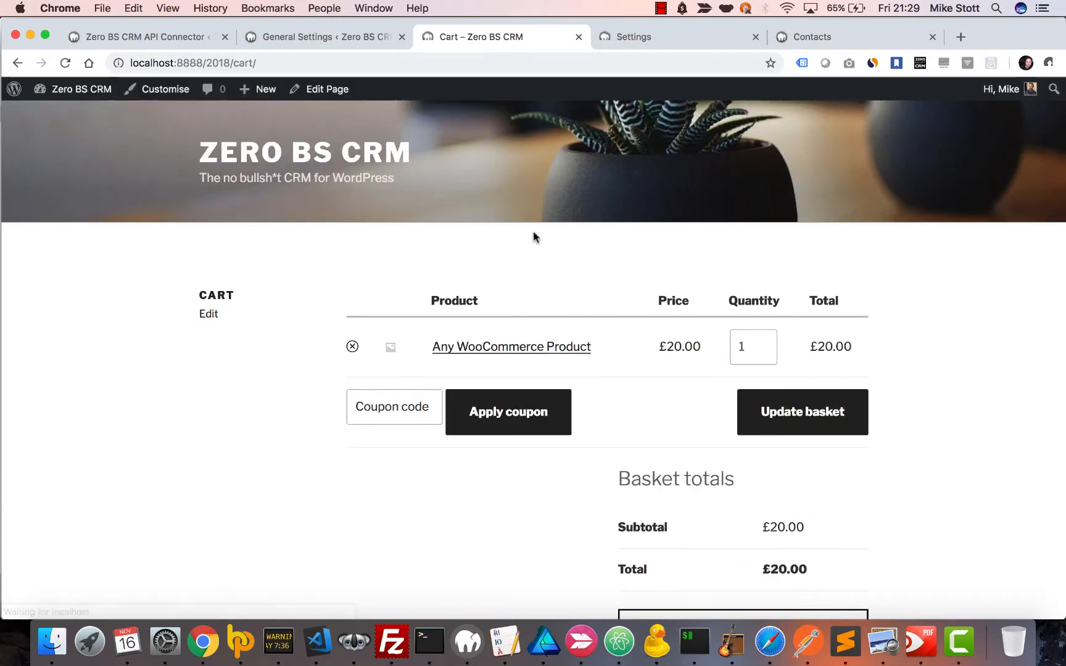
{"action": "scroll", "coordinate": [547, 292], "scroll_direction": "down", "scroll_amount": 3}
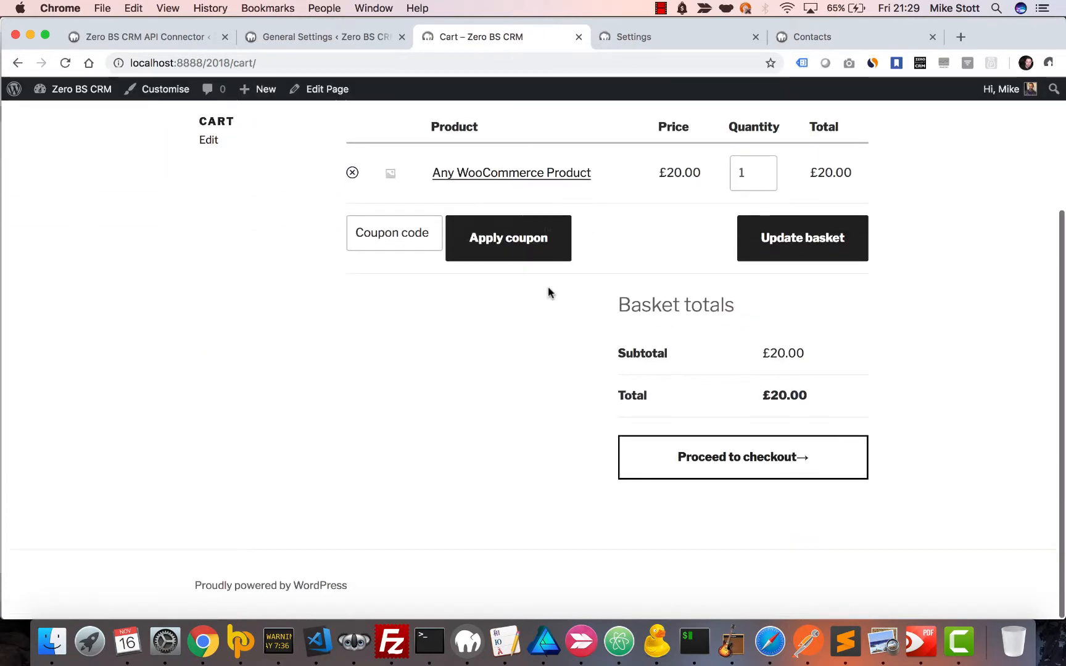
{"action": "left_click", "coordinate": [778, 472]}
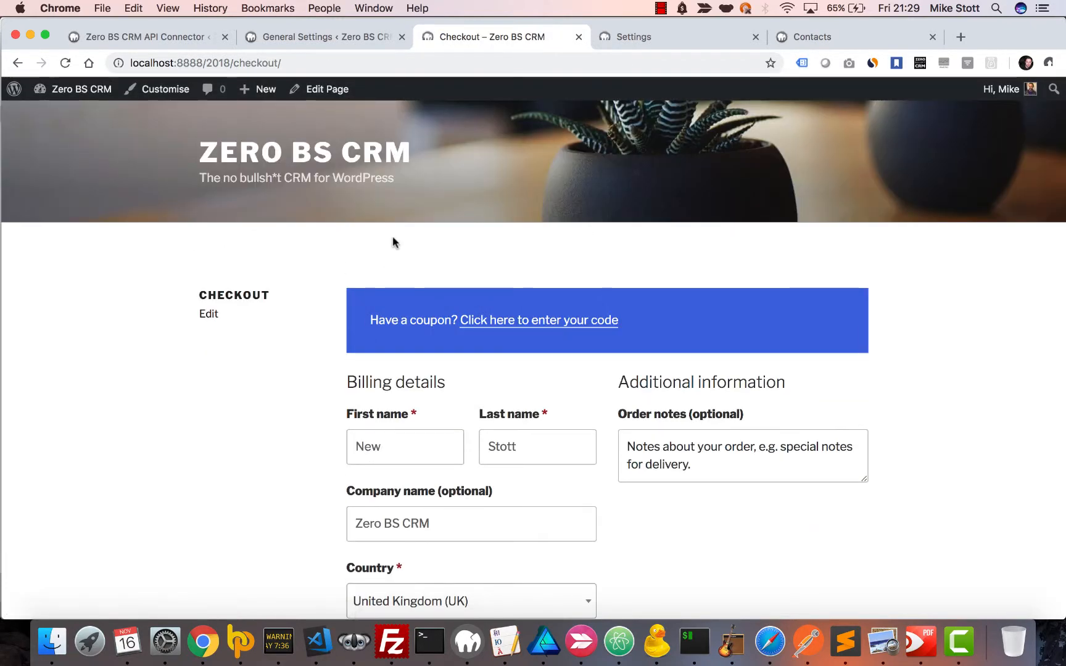
- Replace the first name in the billing details with the customer's first name, and place the order
{"action": "scroll", "coordinate": [393, 239], "scroll_direction": "down", "scroll_amount": 3}
{"action": "double_click", "coordinate": [393, 237]}
{"action": "type", "text": "Mike"}
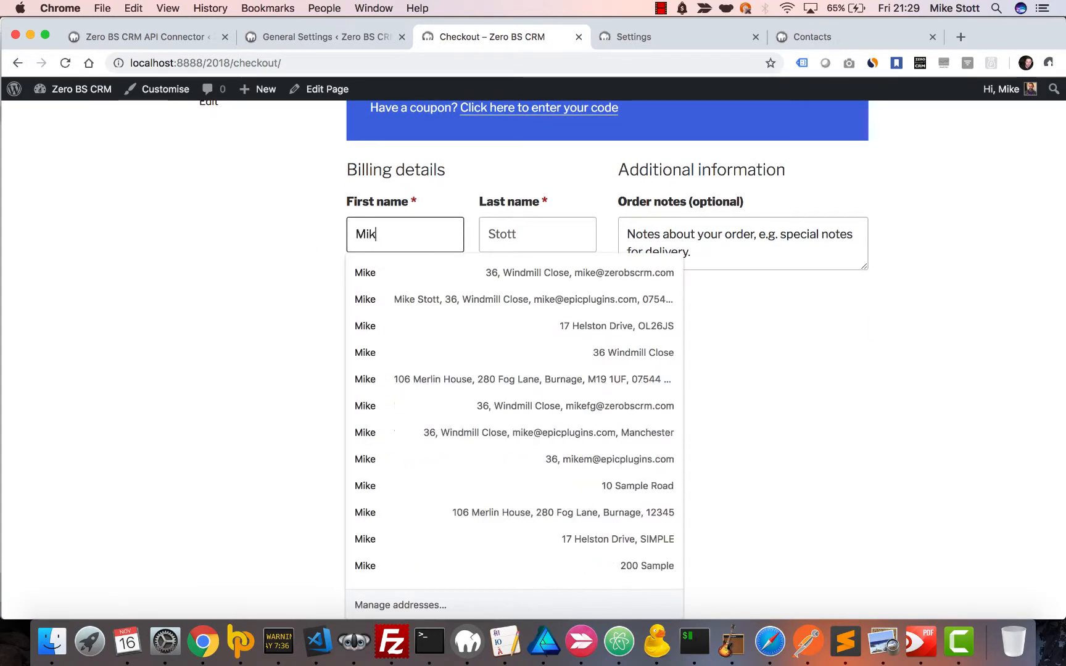
{"action": "key", "text": "Tab"}
{"action": "left_click", "coordinate": [245, 283]}
{"action": "scroll", "coordinate": [245, 283], "scroll_direction": "down", "scroll_amount": 15}
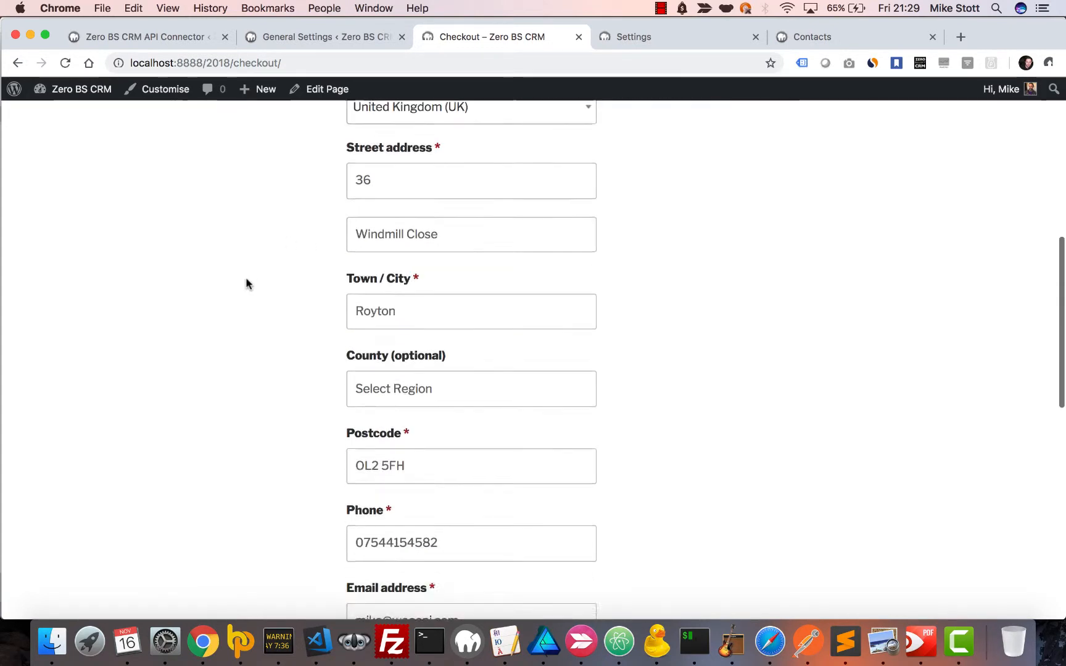
{"action": "left_click", "coordinate": [829, 475]}
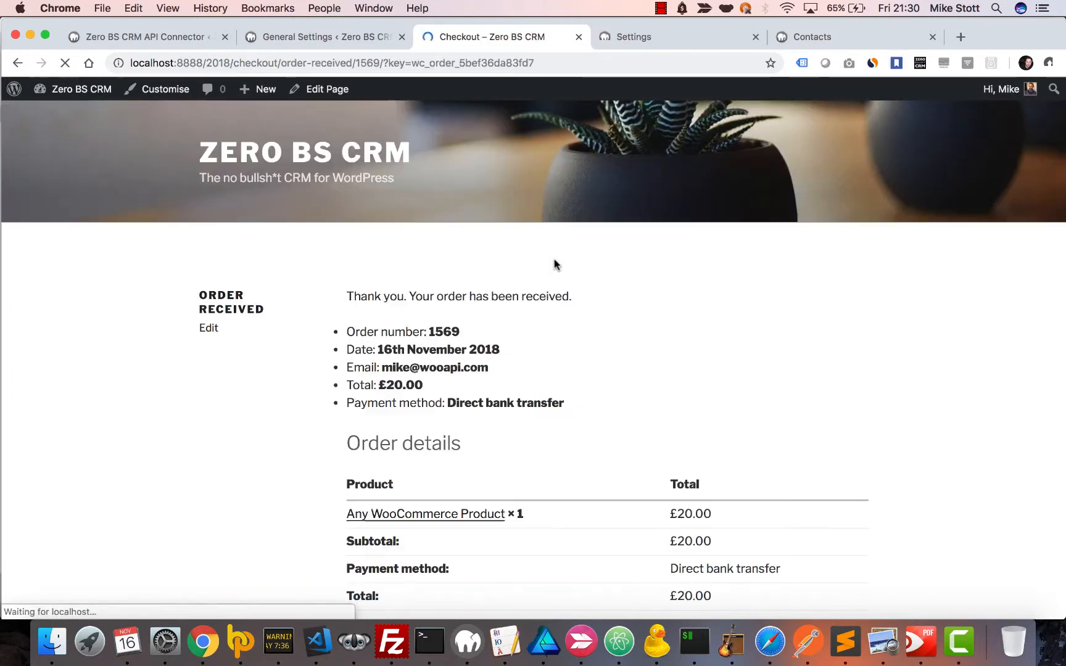
{"action": "scroll", "coordinate": [575, 302], "scroll_direction": "down", "scroll_amount": 5}
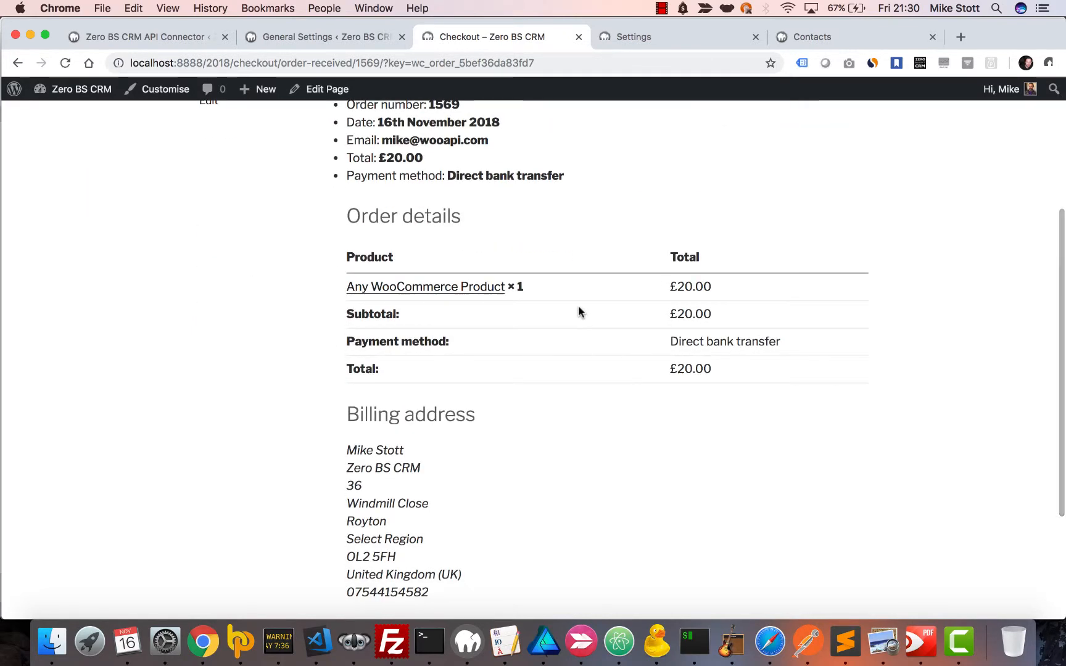
{"action": "scroll", "coordinate": [558, 383], "scroll_direction": "up", "scroll_amount": 5}
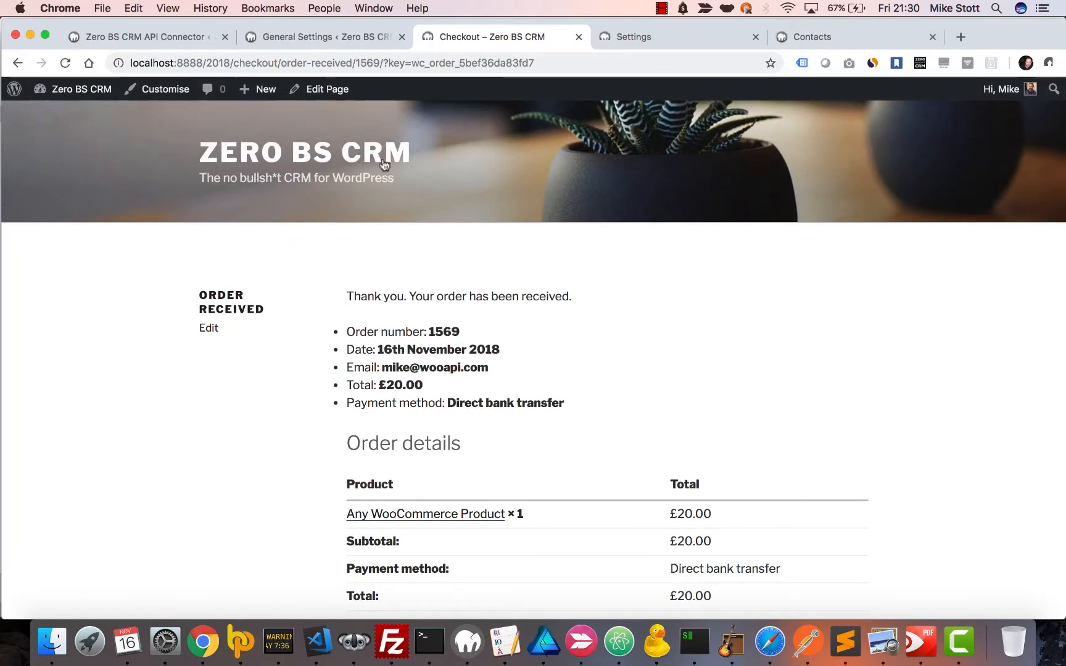
- Close the store site's General Settings page and return to the Zero BS CRM API Connector page
{"action": "left_click", "coordinate": [316, 38]}
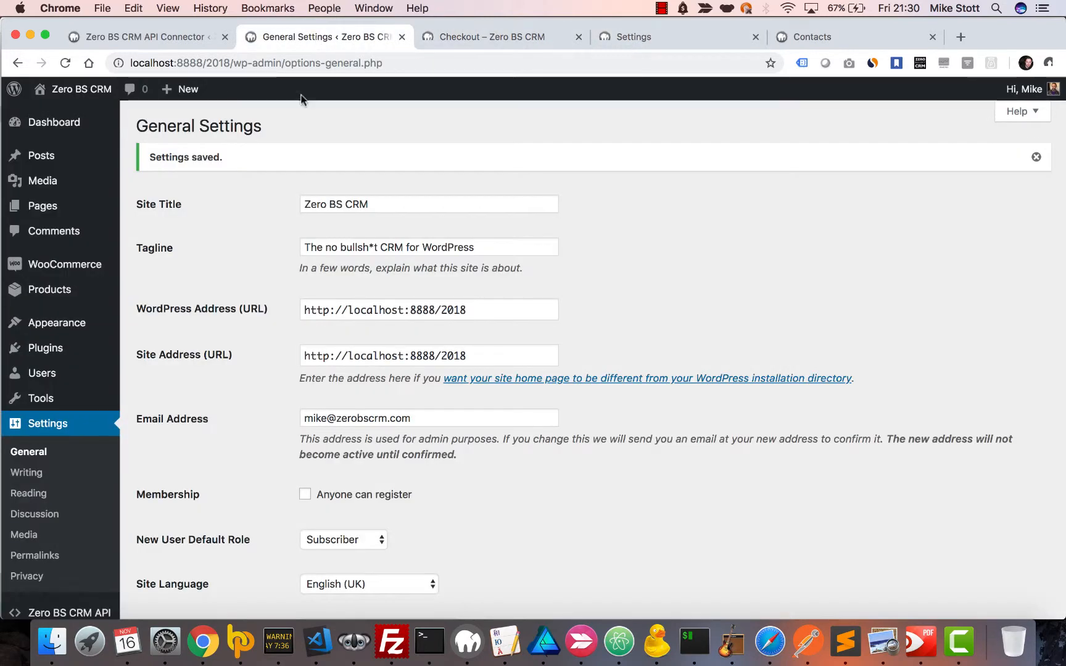
{"action": "left_click", "coordinate": [402, 37]}
{"action": "left_click", "coordinate": [169, 38]}
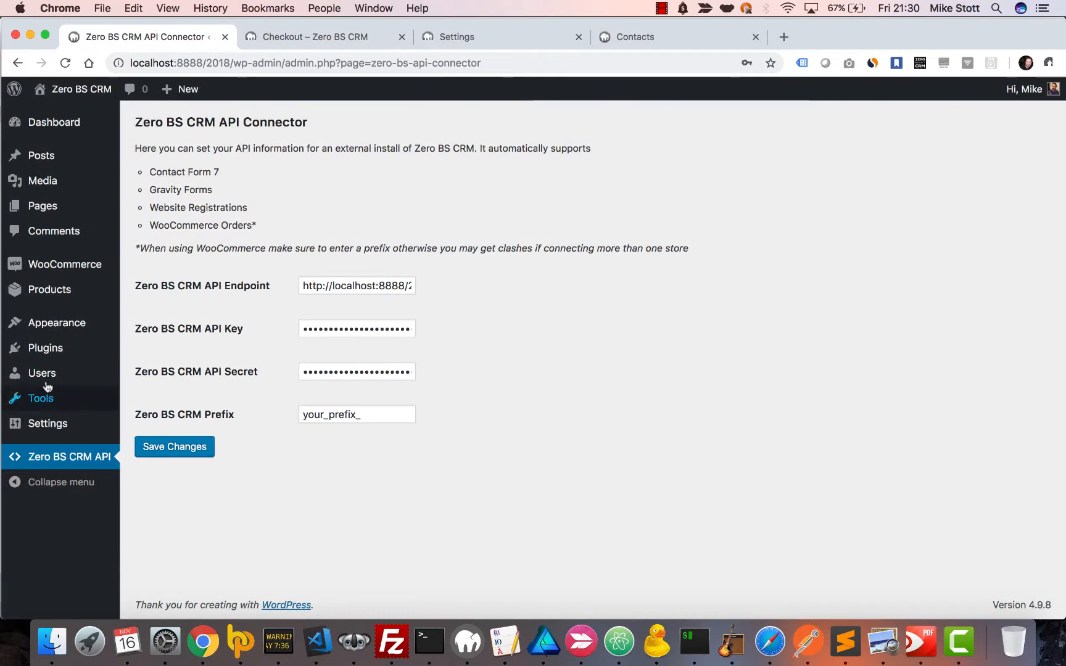
- Open the store site's Plugins page, and refresh the list of all contacts in the CRM to check for the synced customer
{"action": "left_click", "coordinate": [15, 349]}
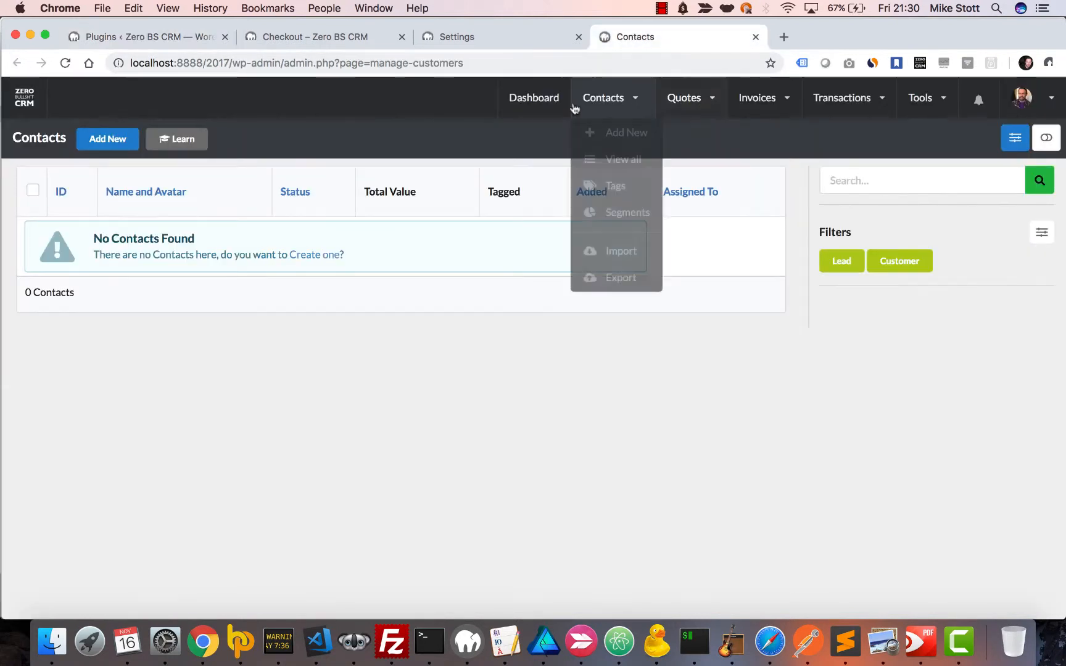
{"action": "mouse_move", "coordinate": [596, 101]}
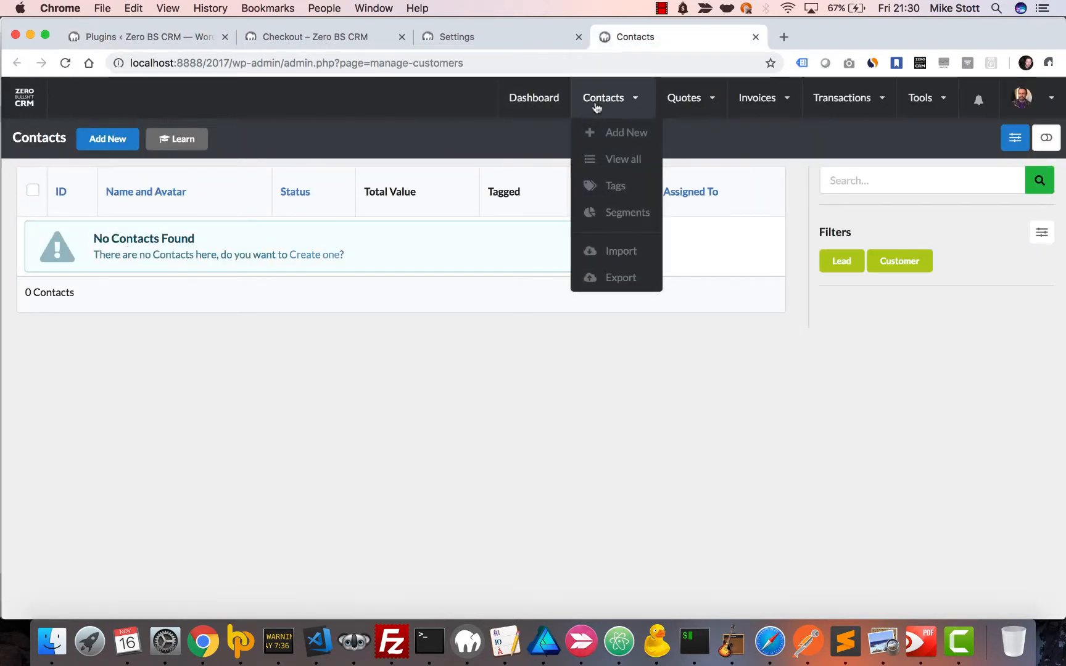
{"action": "left_click", "coordinate": [617, 161]}
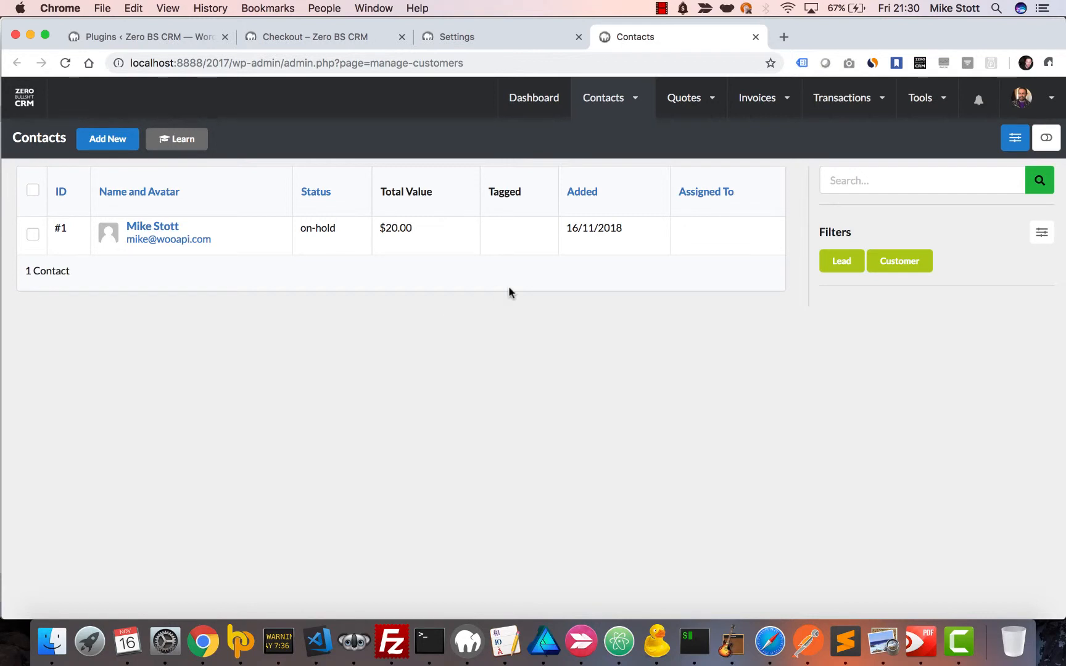
- View all transactions in the CRM and open the "Any WooCommerce Product" transaction
{"action": "mouse_move", "coordinate": [848, 110]}
{"action": "left_click", "coordinate": [850, 159]}
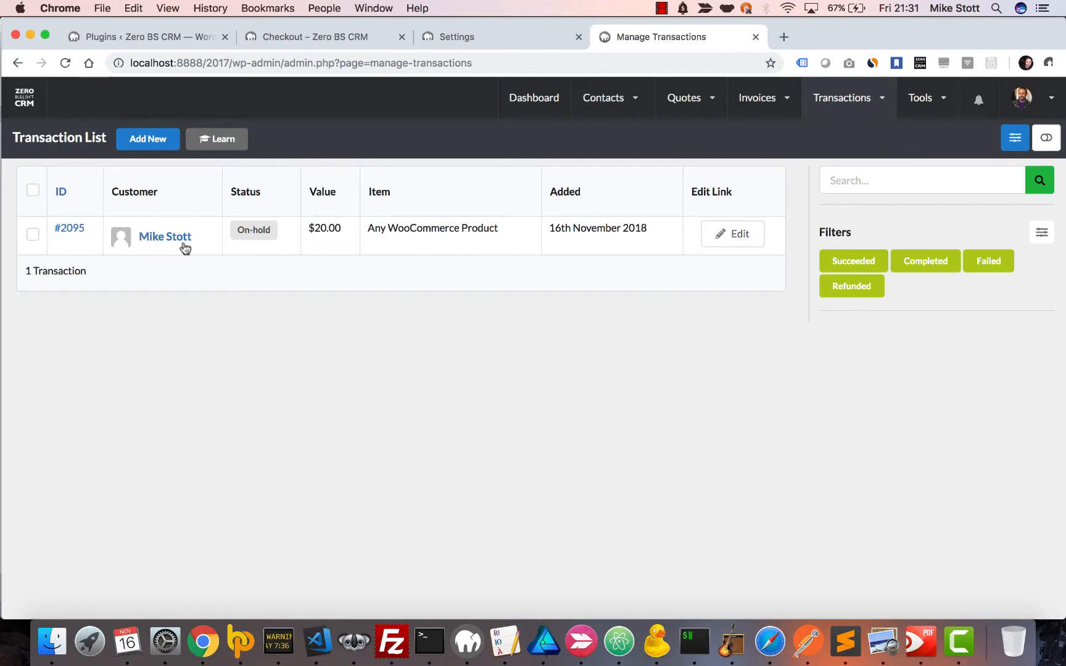
{"action": "left_click", "coordinate": [77, 231]}
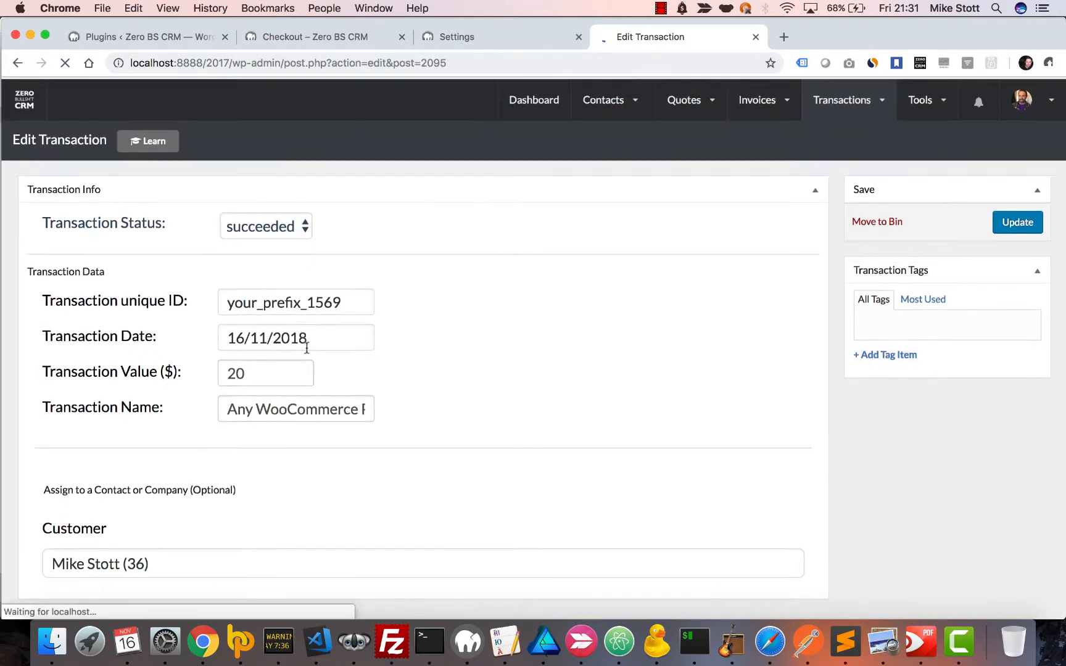
- Examine the prefix in the transaction's unique ID, and review its other data and the assigned customer
{"action": "left_click_drag", "start_coordinate": [305, 301], "coordinate": [212, 305]}
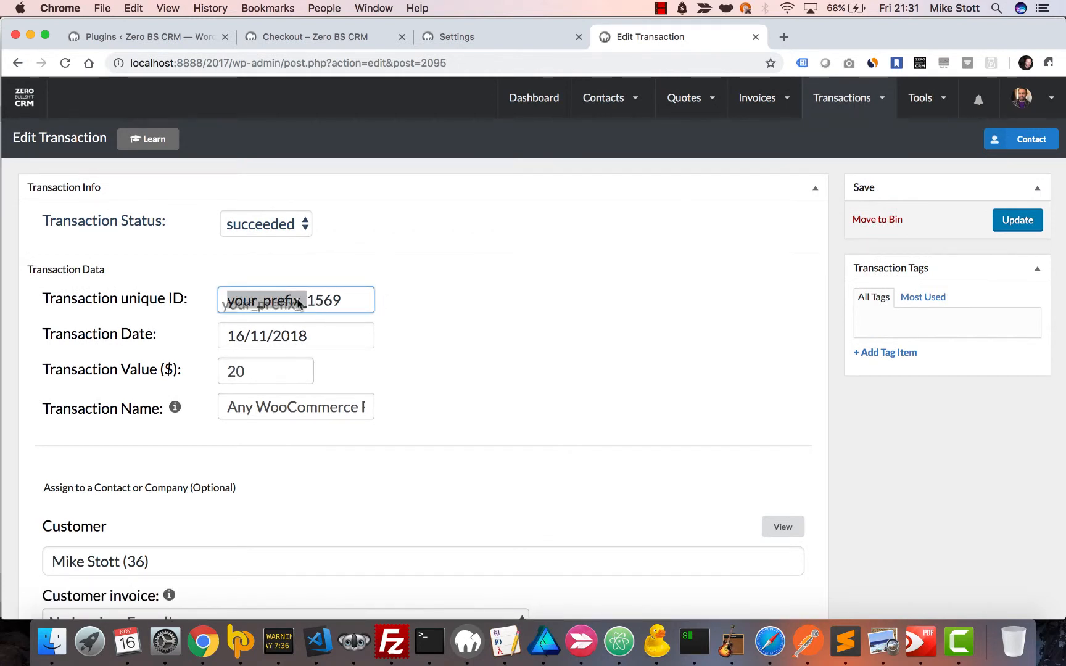
{"action": "left_click", "coordinate": [344, 300]}
{"action": "left_click", "coordinate": [498, 338]}
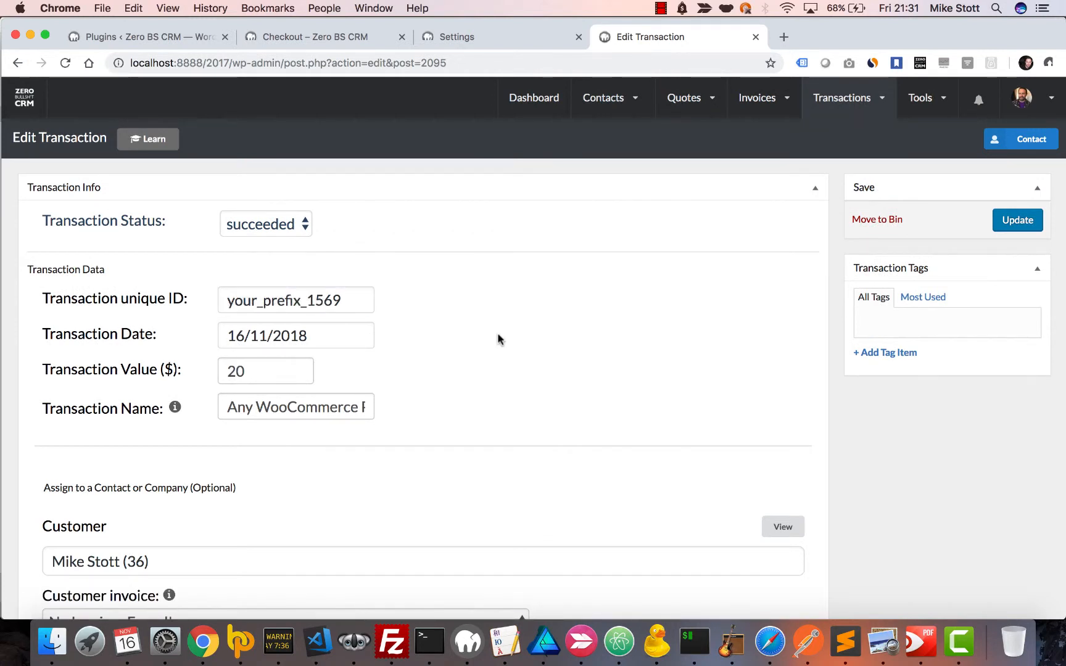
{"action": "scroll", "coordinate": [469, 327], "scroll_direction": "down", "scroll_amount": 2}
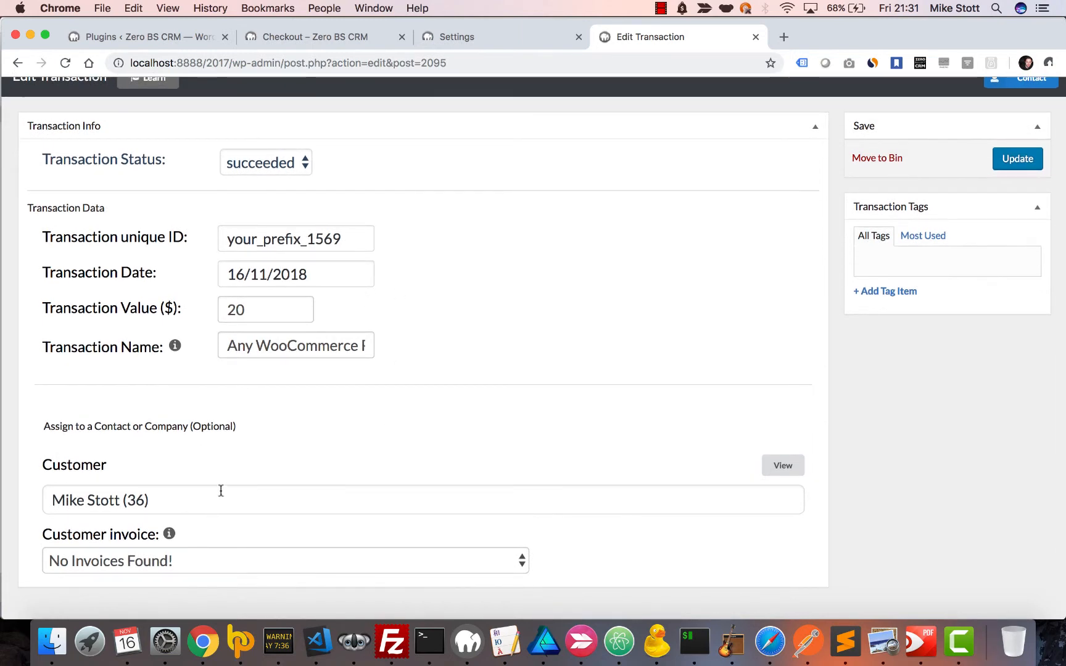
{"action": "scroll", "coordinate": [390, 417], "scroll_direction": "up", "scroll_amount": 2}
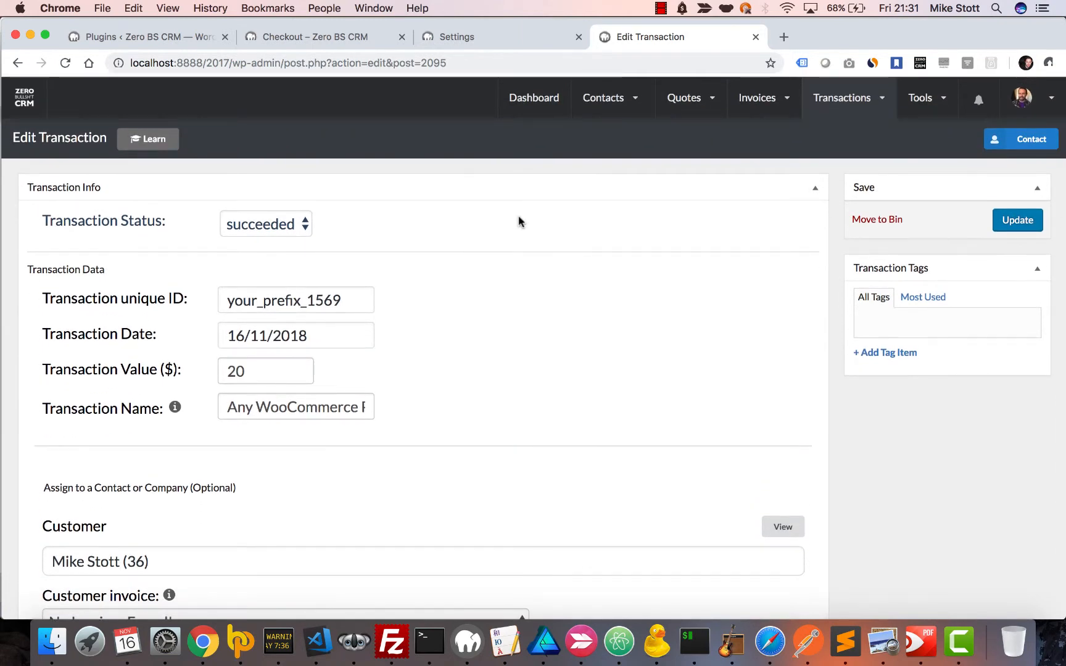